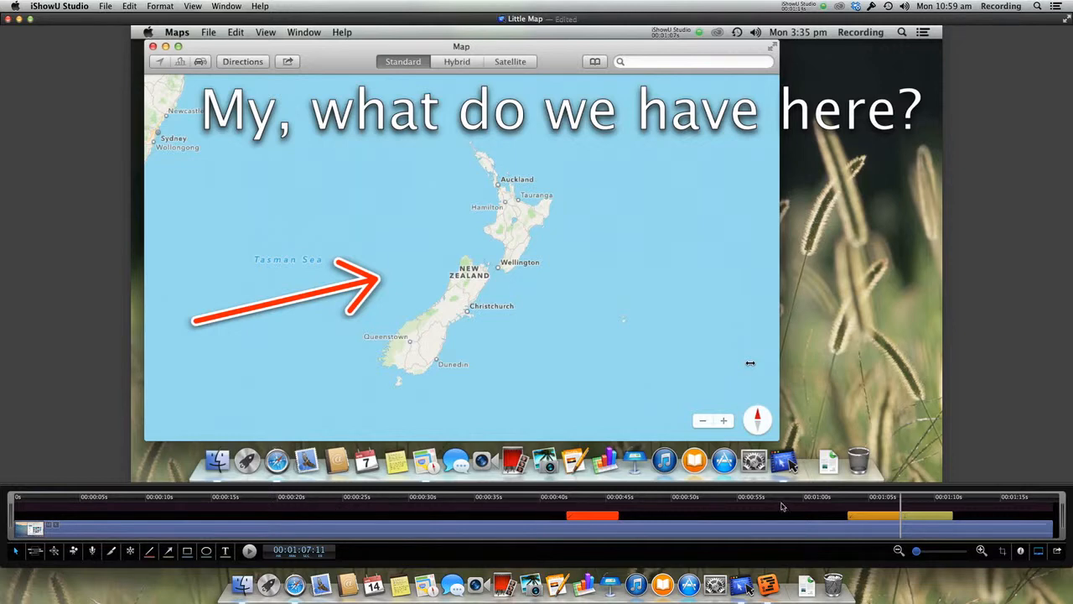
- Add a camera pan/zoom action to the timeline starting at about 58 seconds
{"action": "left_click_drag", "start_coordinate": [901, 499], "coordinate": [781, 495]}
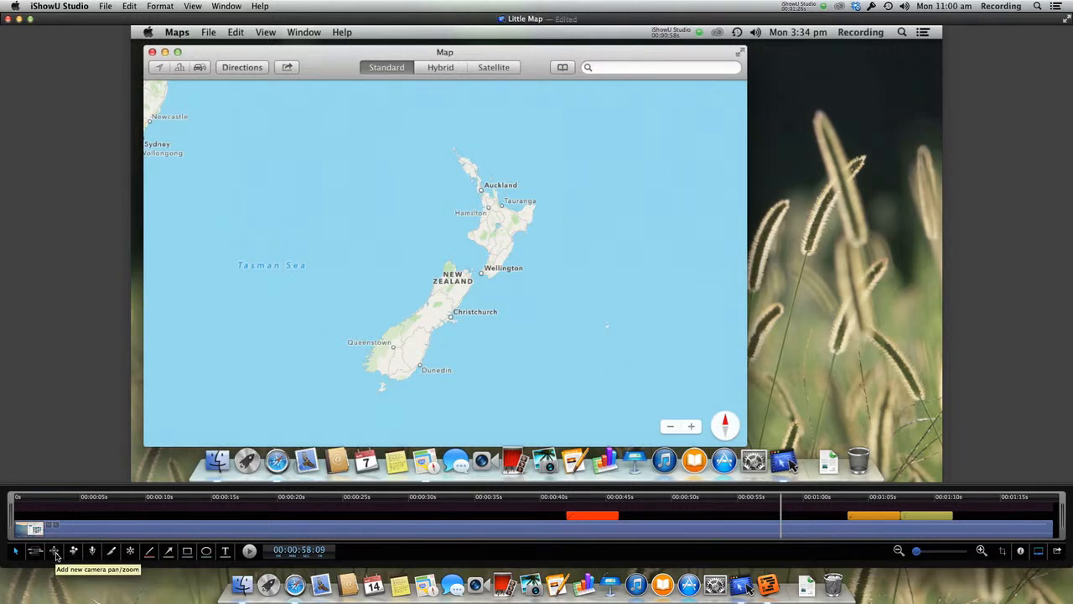
{"action": "left_click", "coordinate": [55, 552]}
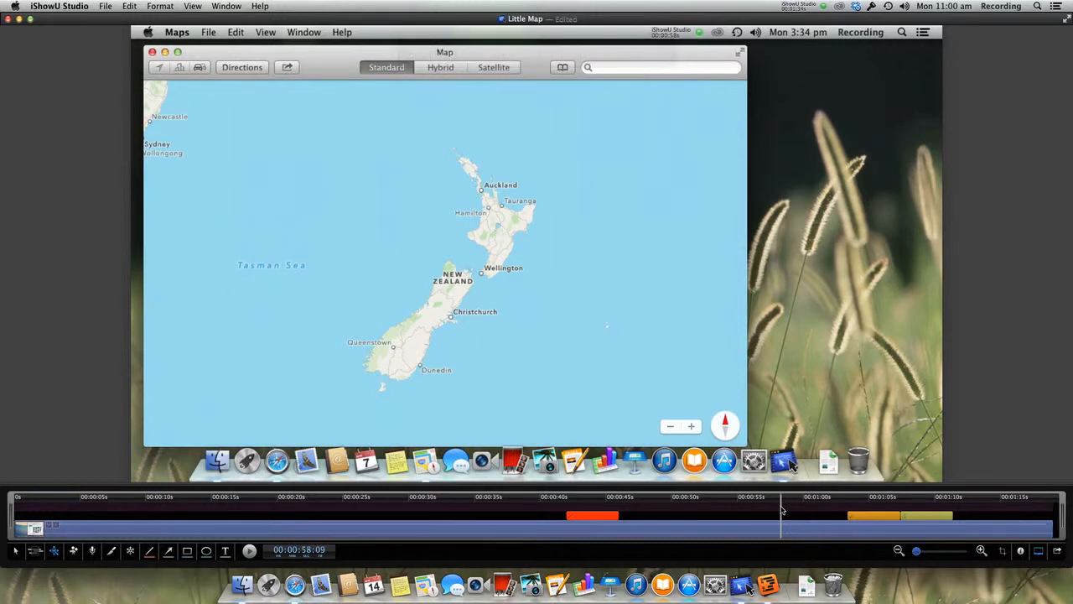
{"action": "left_click", "coordinate": [781, 507]}
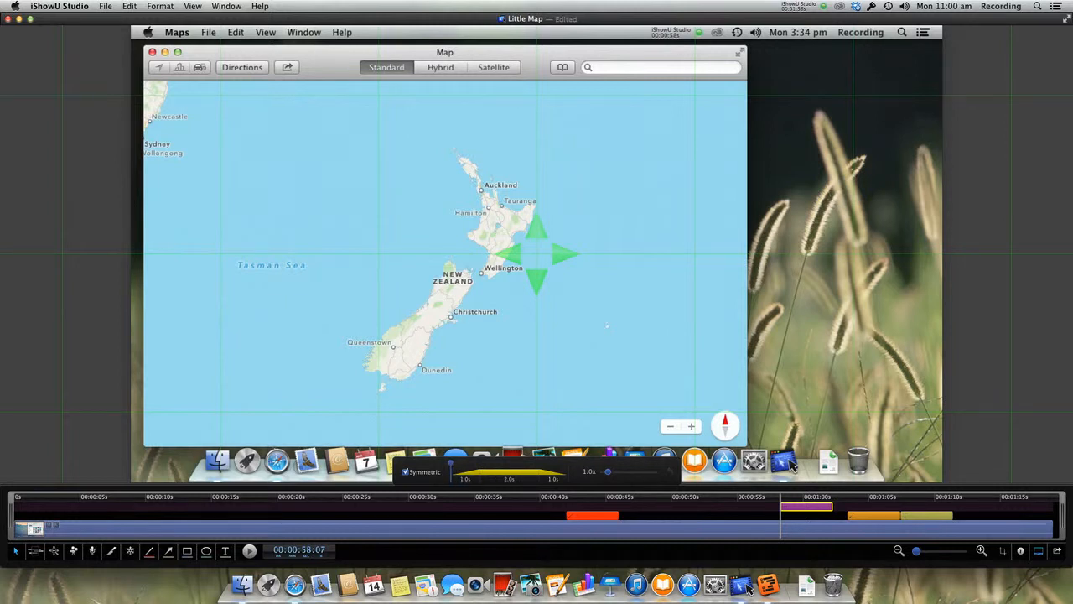
- Step through the pan/zoom's four keyframes to compare the camera framing at each one
{"action": "left_click", "coordinate": [482, 466]}
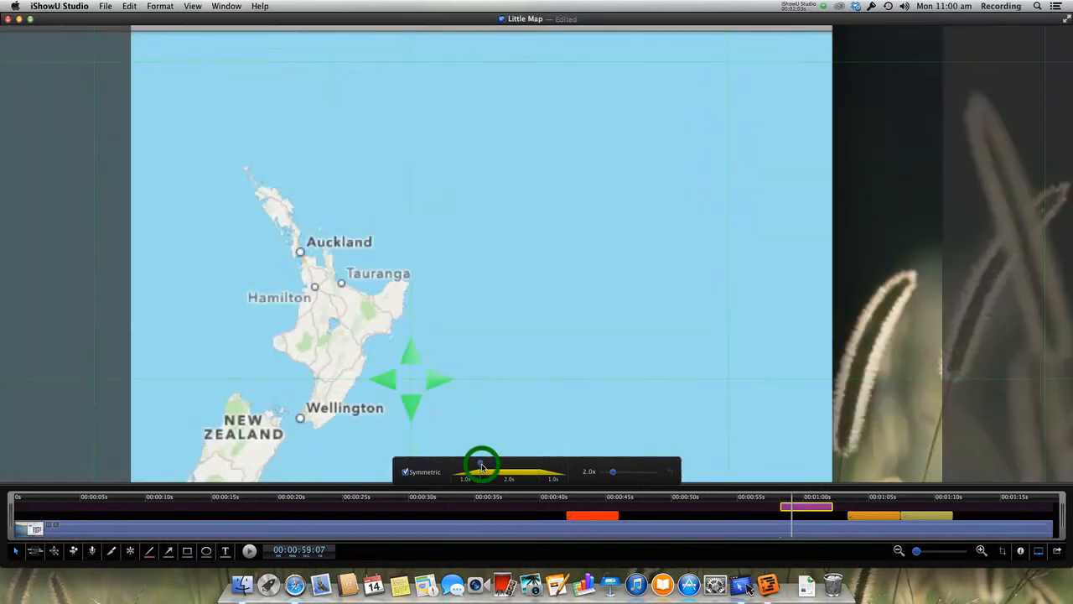
{"action": "left_click", "coordinate": [539, 465]}
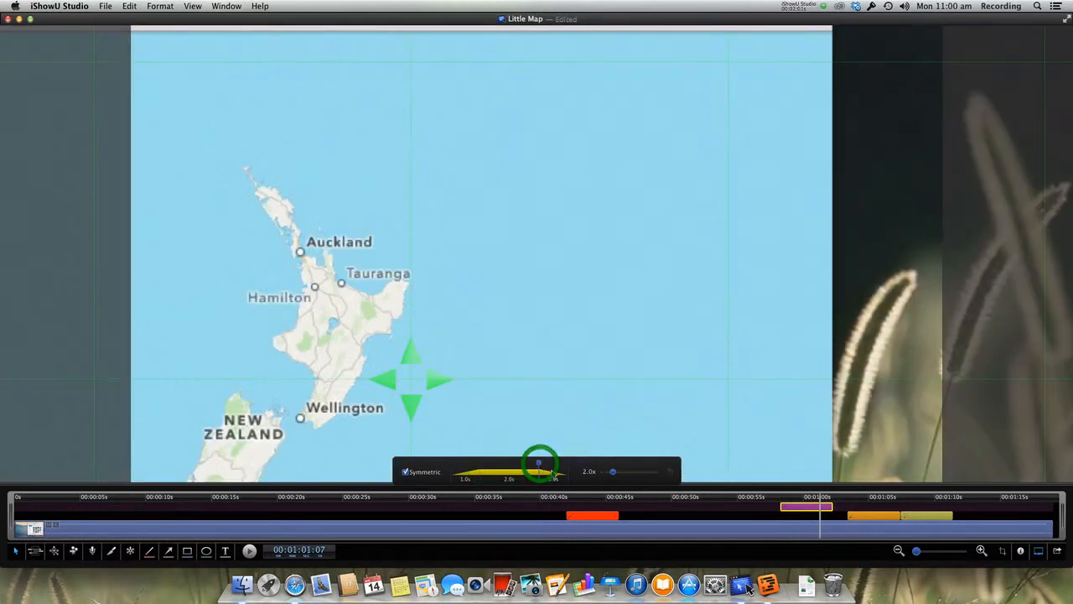
{"action": "left_click", "coordinate": [568, 466]}
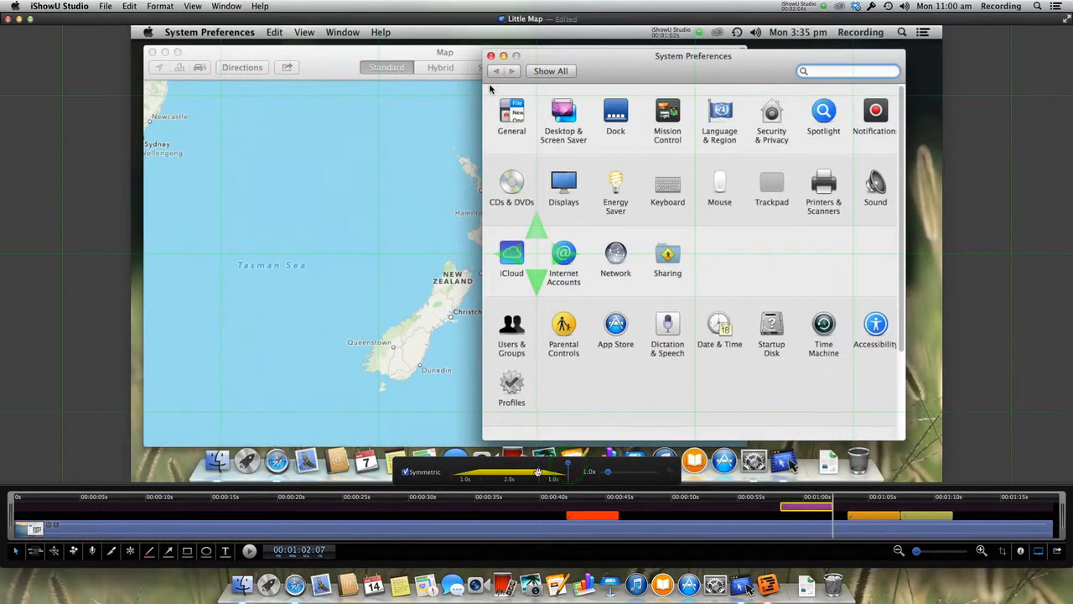
{"action": "left_click", "coordinate": [481, 467]}
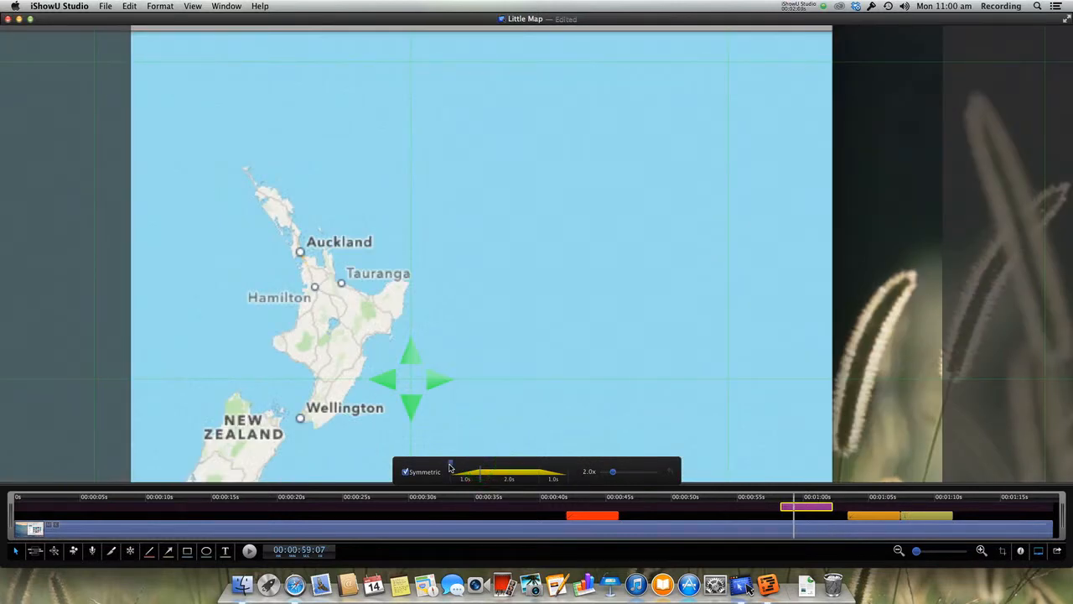
{"action": "left_click", "coordinate": [450, 464]}
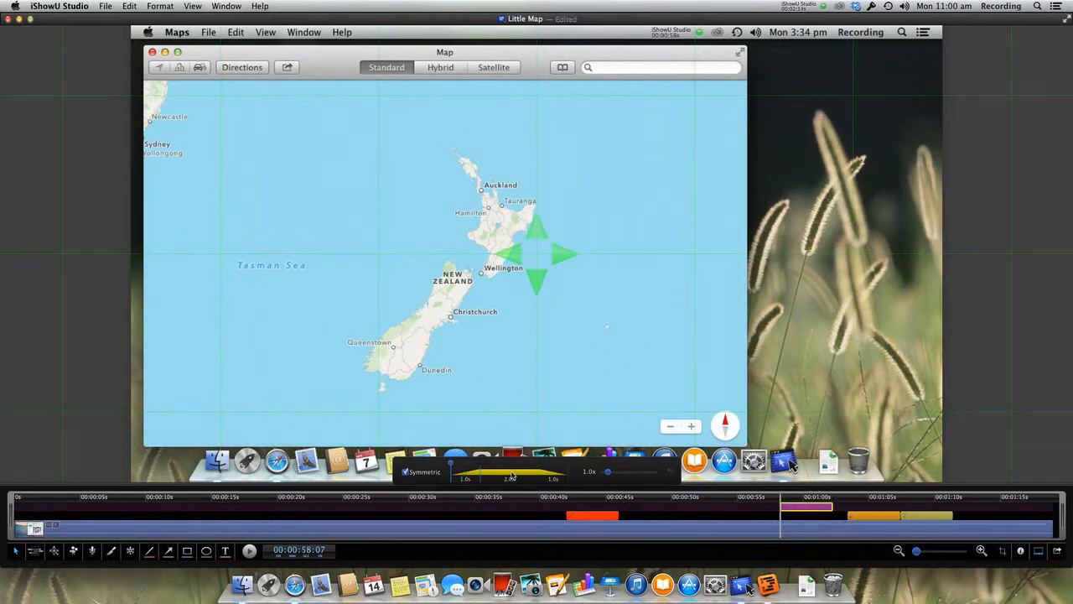
{"action": "left_click", "coordinate": [479, 462]}
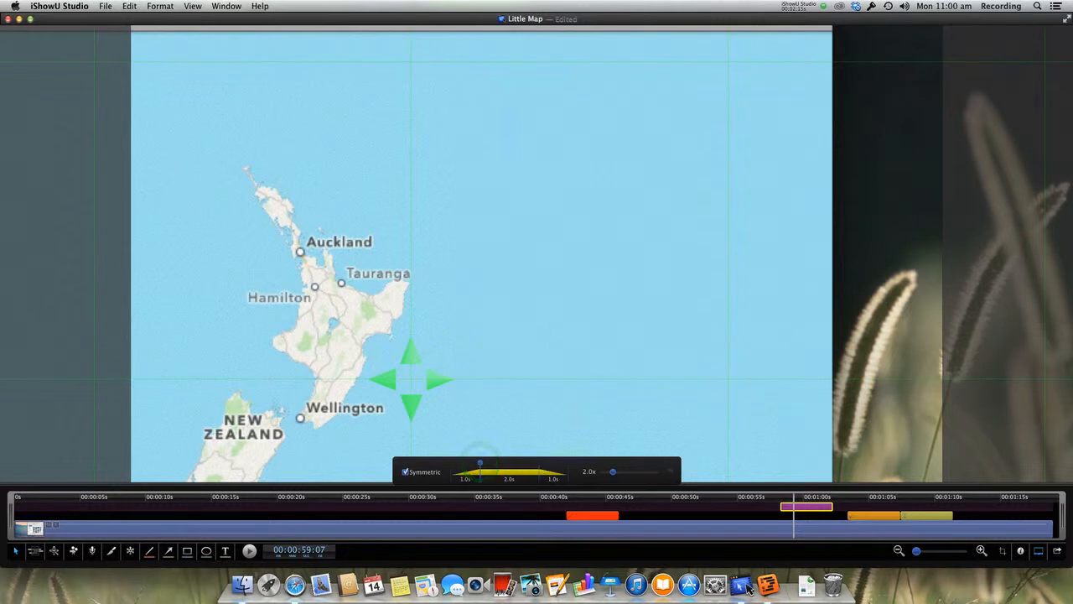
{"action": "left_click", "coordinate": [538, 462]}
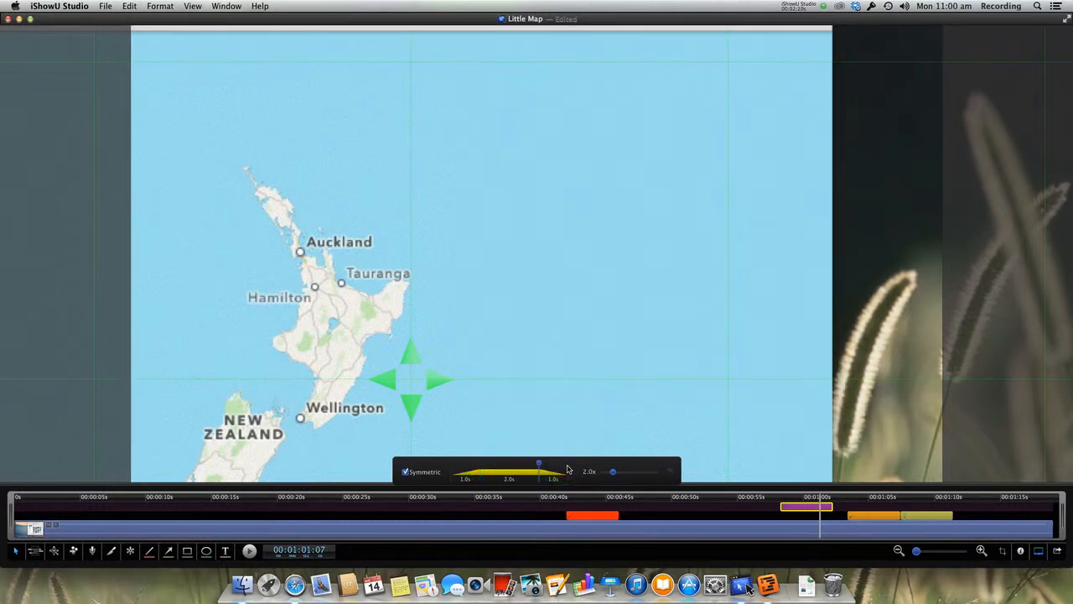
{"action": "left_click", "coordinate": [453, 463]}
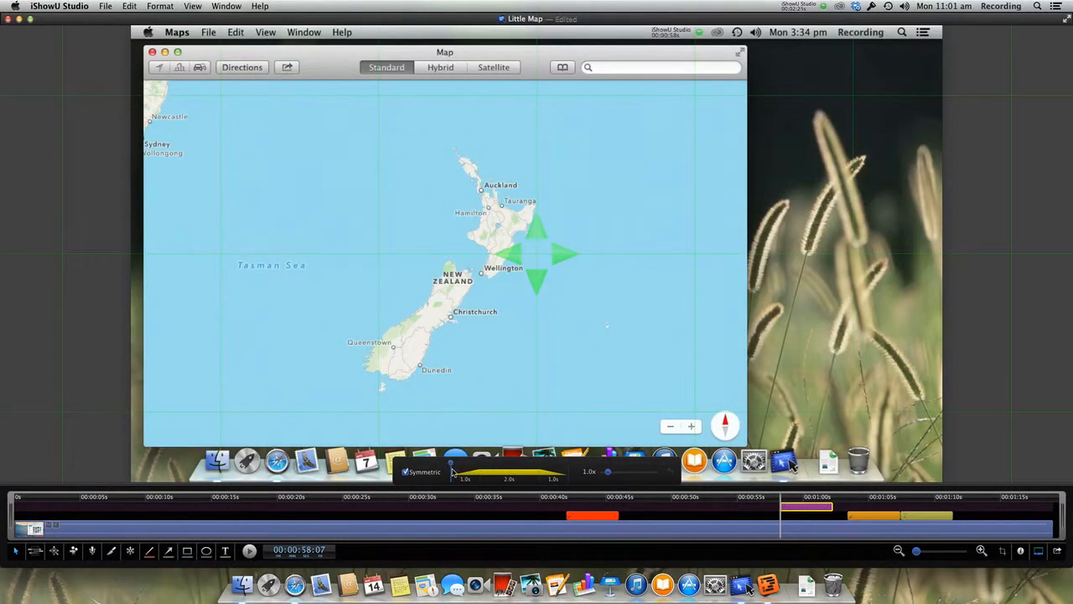
{"action": "left_click", "coordinate": [480, 467]}
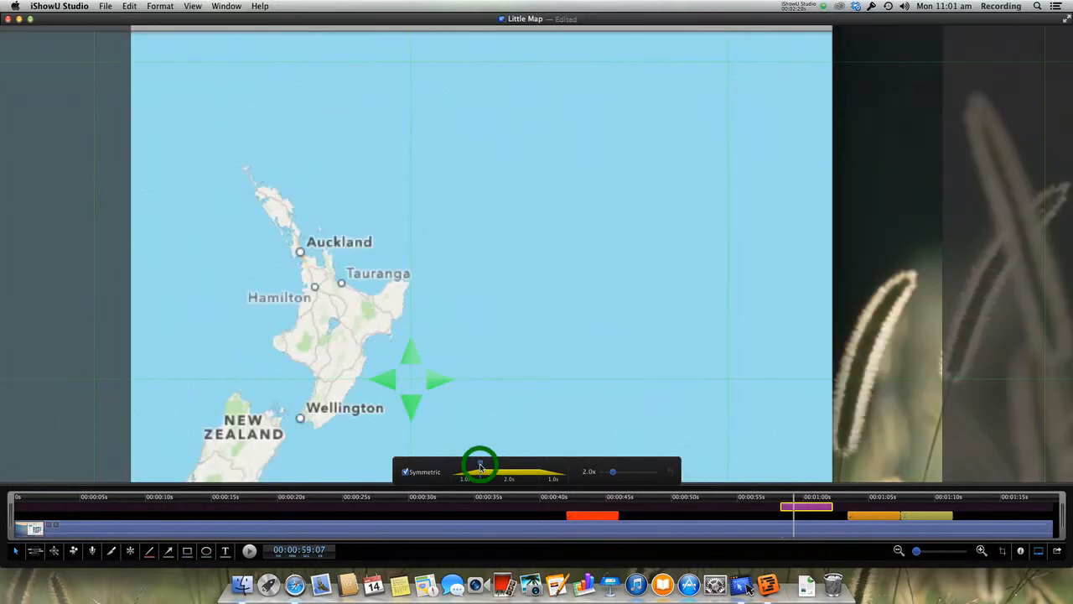
{"action": "left_click", "coordinate": [539, 467]}
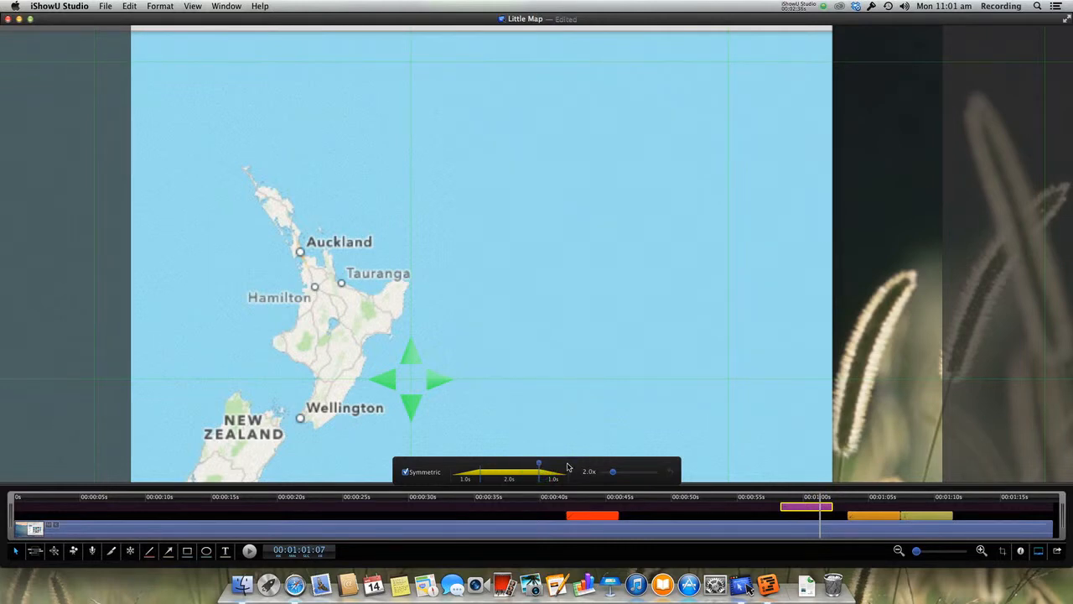
{"action": "left_click", "coordinate": [567, 467]}
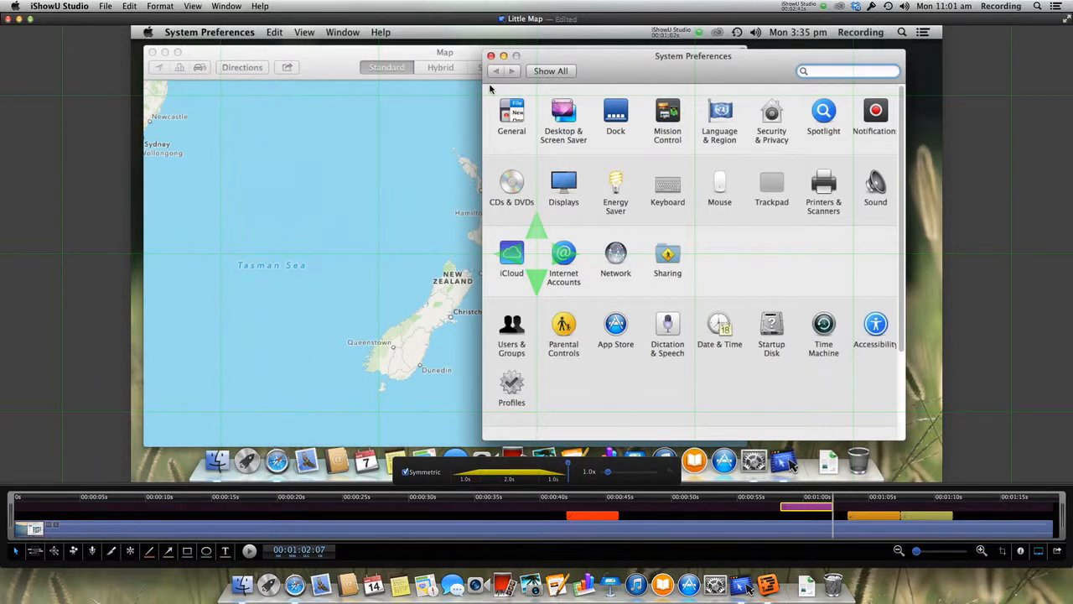
{"action": "left_click", "coordinate": [481, 466]}
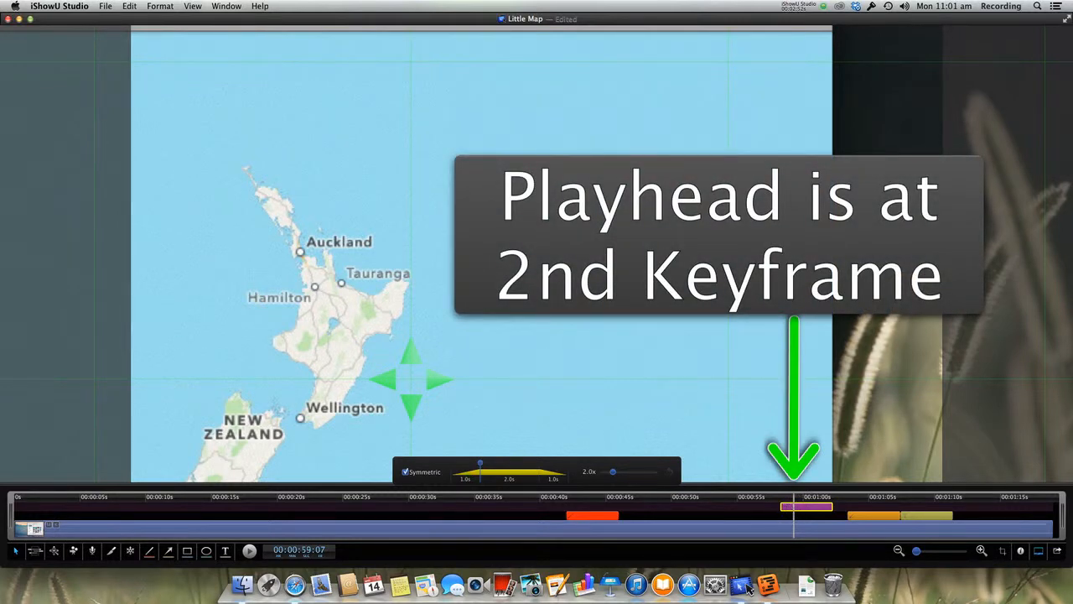
- Play the pan/zoom from just before its start and return to its first keyframe
{"action": "left_click_drag", "start_coordinate": [791, 510], "coordinate": [779, 506]}
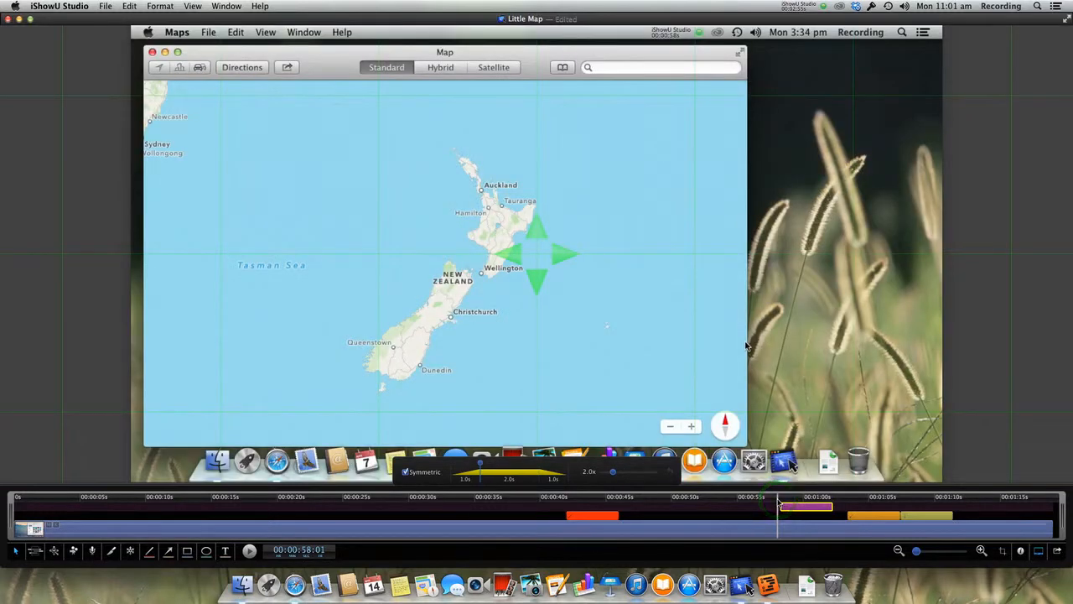
{"action": "key", "text": "space"}
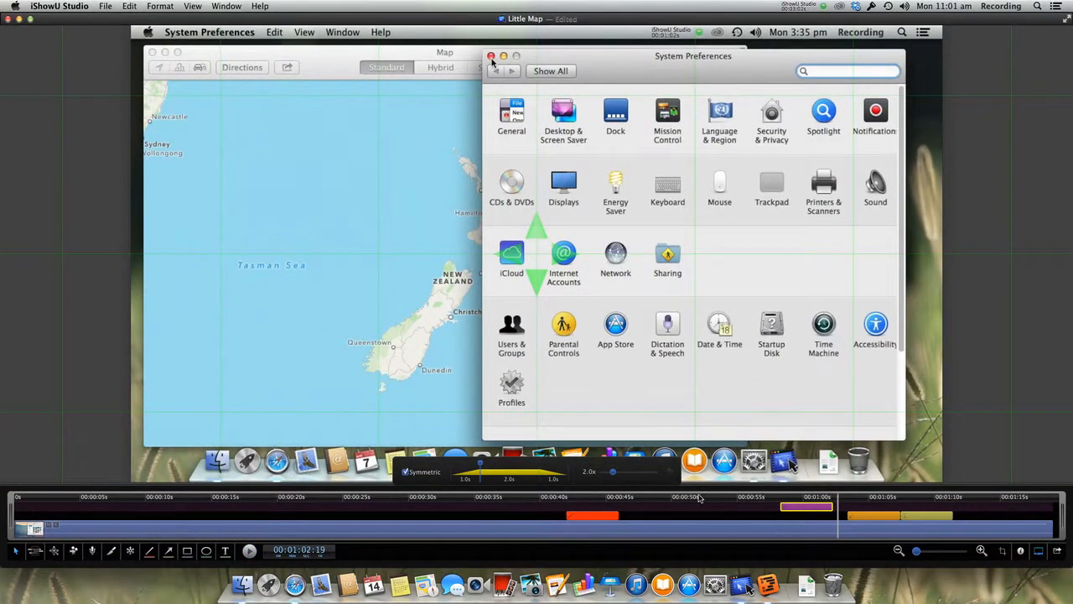
{"action": "left_click", "coordinate": [453, 468]}
{"action": "left_click", "coordinate": [453, 466]}
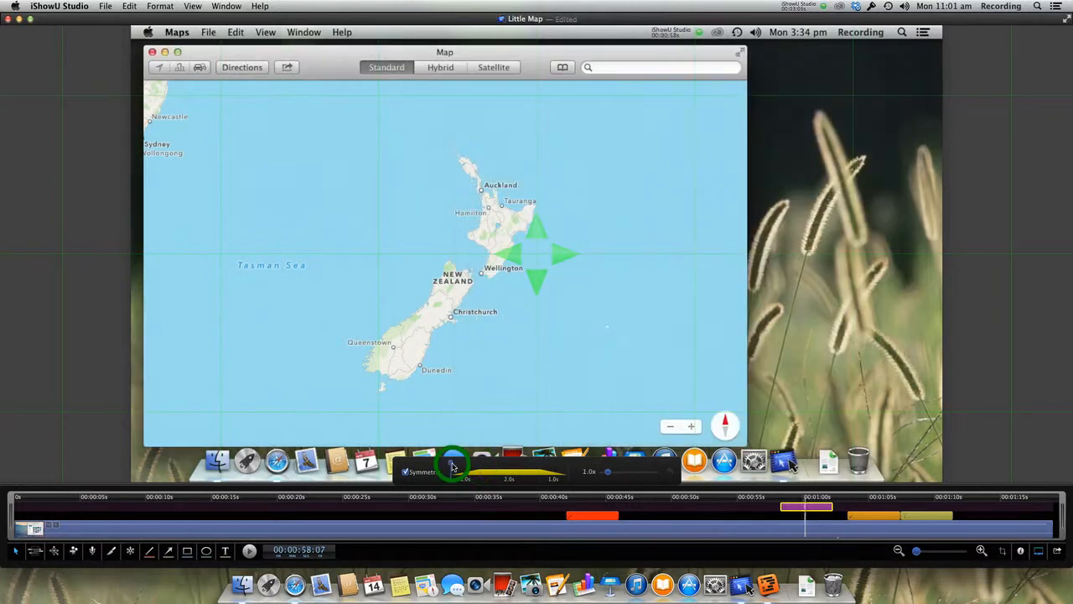
- Reposition the camera at the second keyframe to centre New Zealand in the frame, and check the third keyframe's framing
{"action": "left_click", "coordinate": [479, 464]}
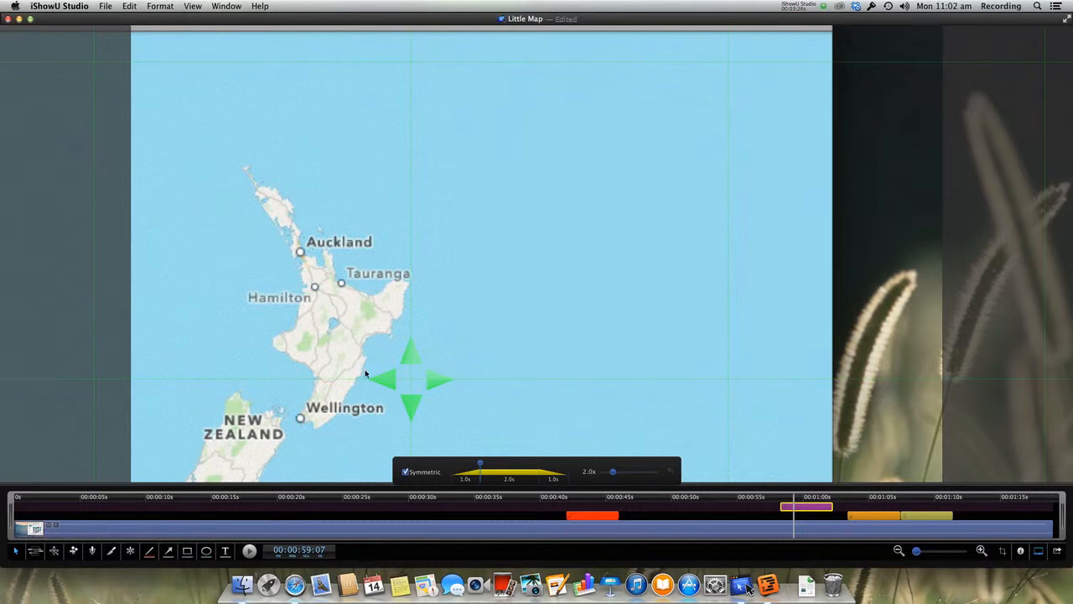
{"action": "left_click_drag", "start_coordinate": [369, 372], "coordinate": [602, 211]}
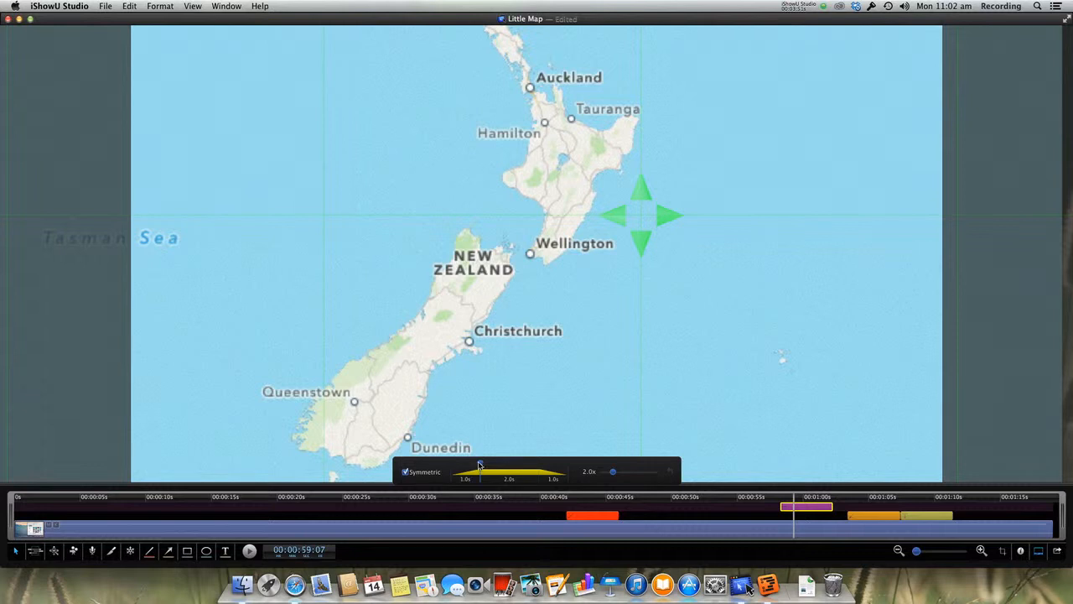
{"action": "left_click", "coordinate": [541, 467]}
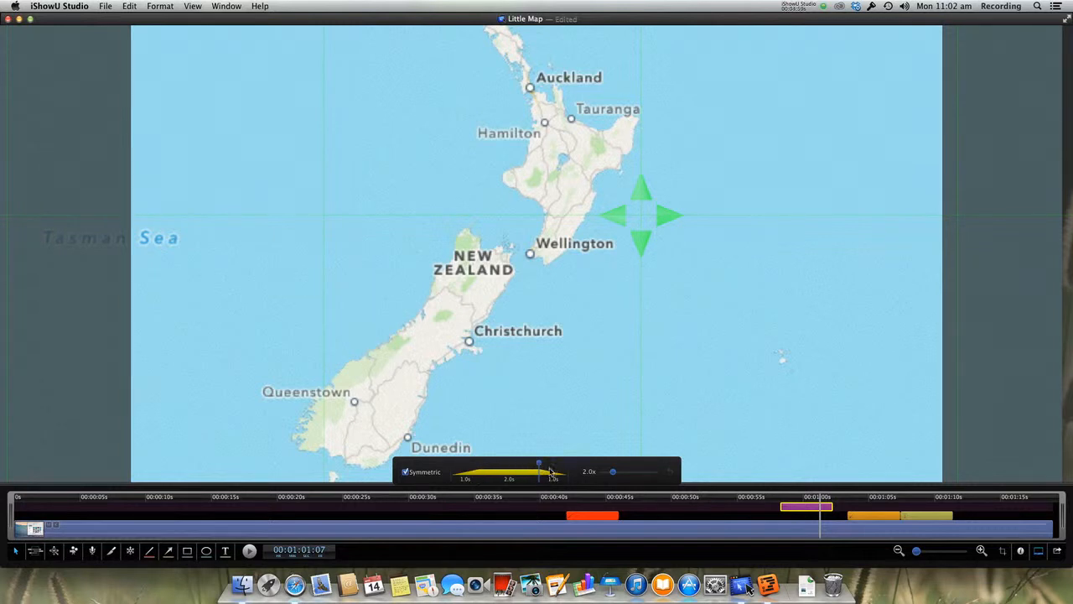
{"action": "left_click_drag", "start_coordinate": [560, 473], "coordinate": [550, 474]}
- Play back the repositioned pan/zoom from just before its start
{"action": "left_click", "coordinate": [775, 503]}
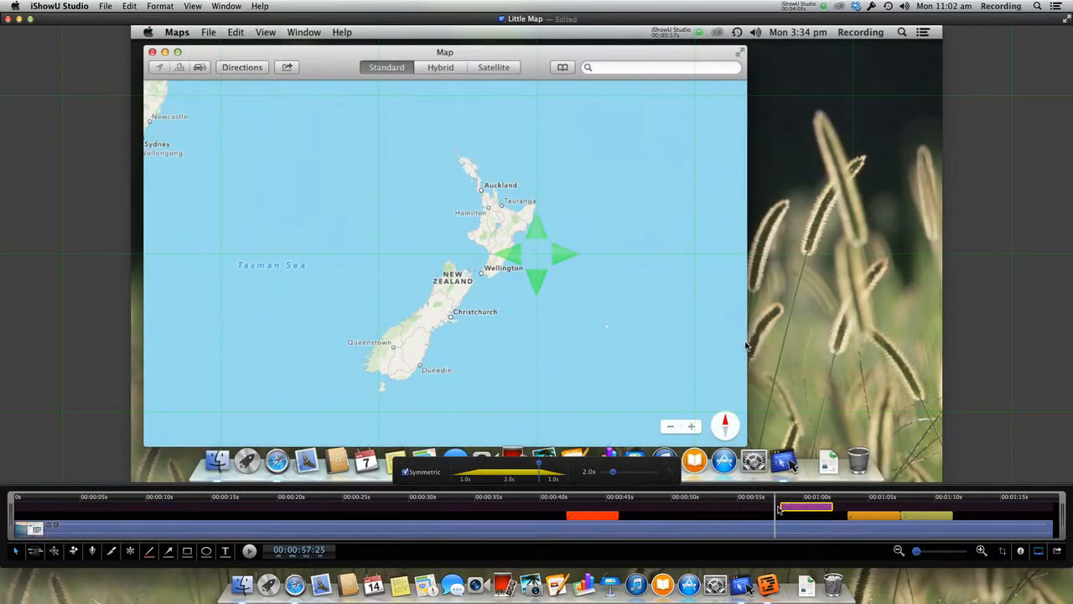
{"action": "key", "text": "space"}
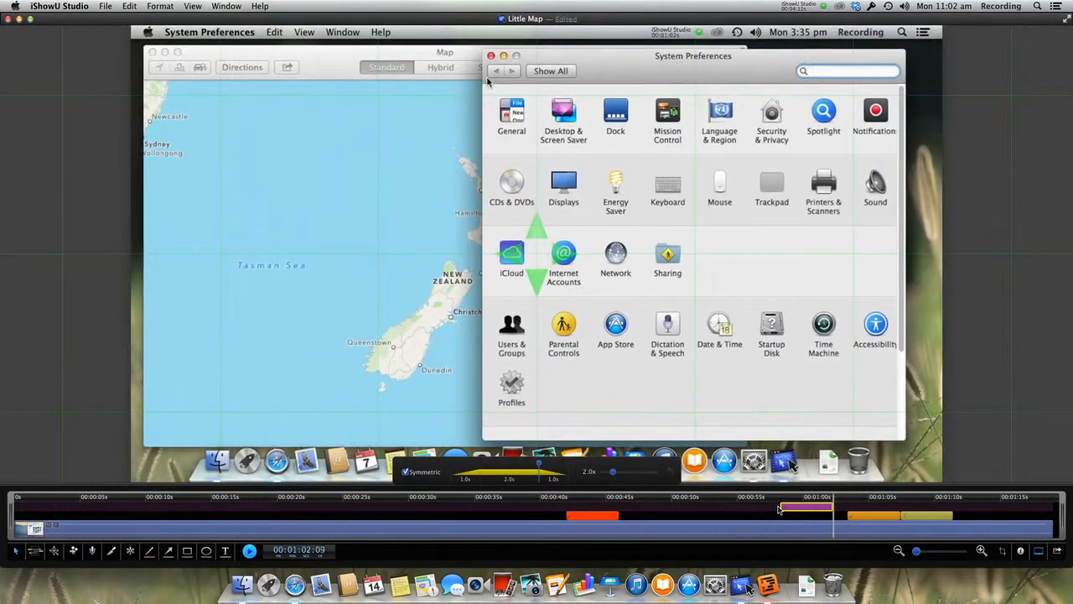
{"action": "key", "text": "space"}
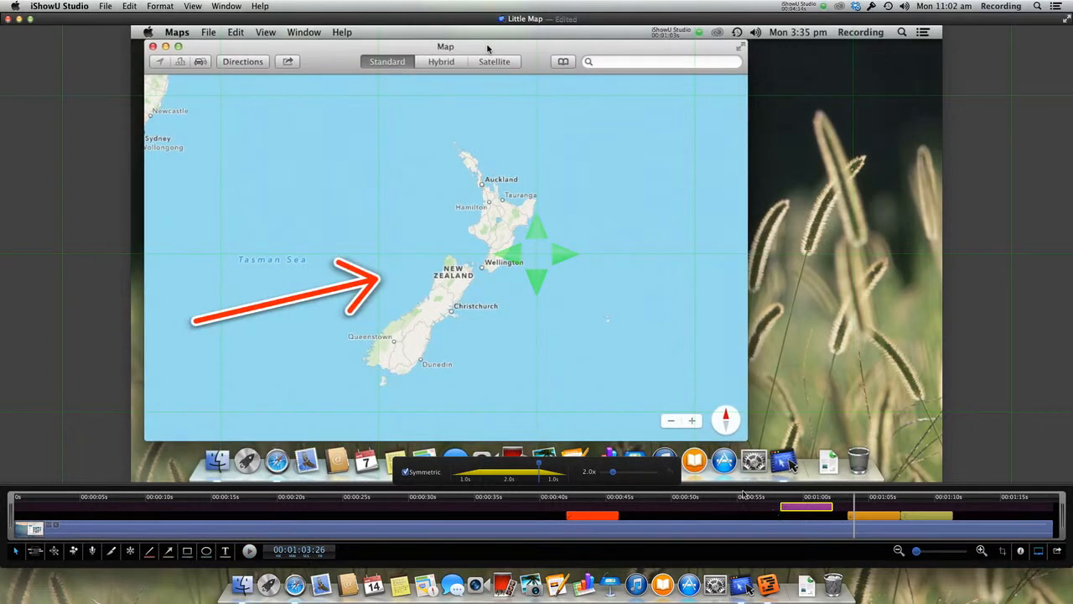
- Set the second keyframe's zoom to 5.9x and recentre the camera around Wellington
{"action": "left_click", "coordinate": [481, 463]}
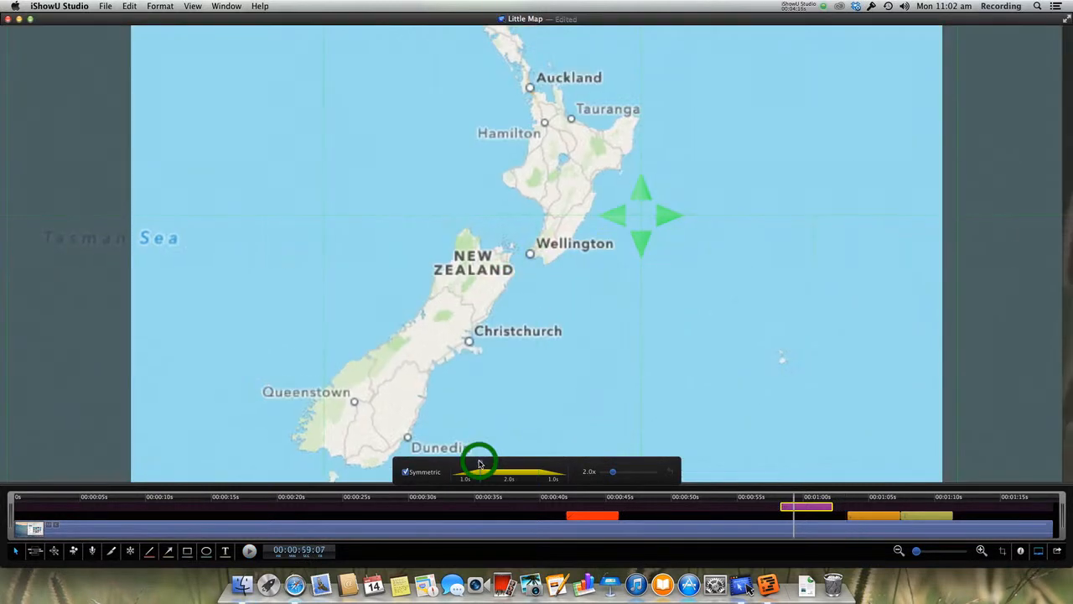
{"action": "left_click_drag", "start_coordinate": [574, 256], "coordinate": [573, 272]}
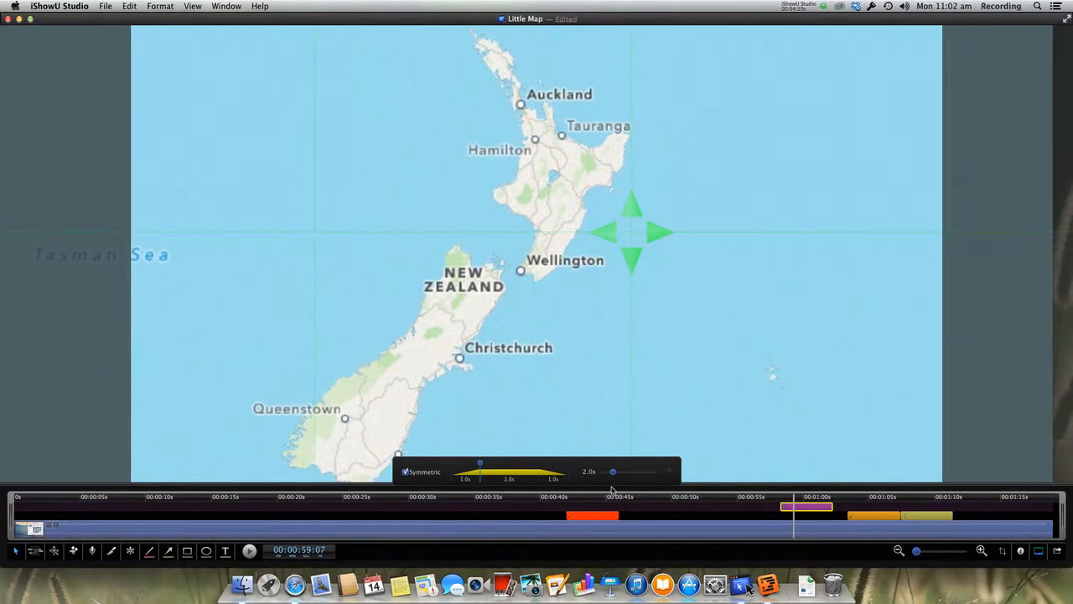
{"action": "left_click_drag", "start_coordinate": [613, 474], "coordinate": [634, 472]}
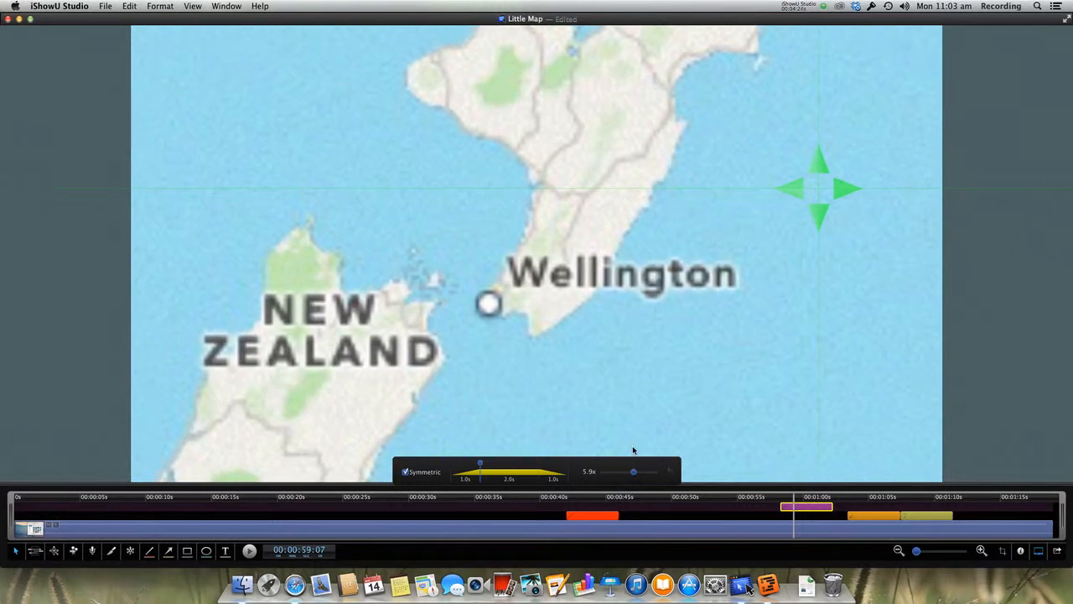
{"action": "left_click_drag", "start_coordinate": [633, 308], "coordinate": [638, 296]}
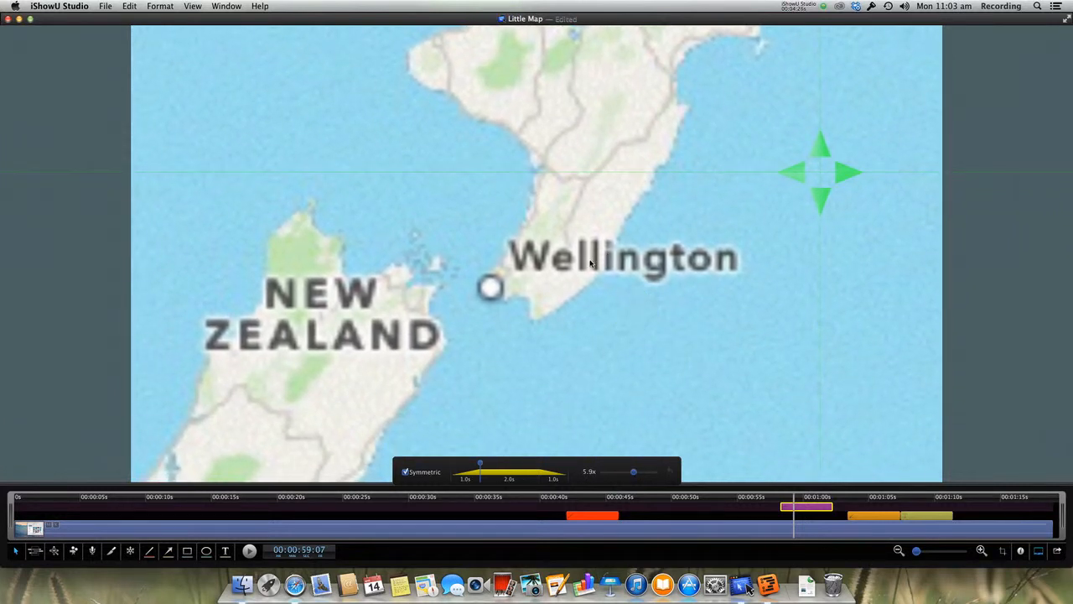
{"action": "left_click_drag", "start_coordinate": [590, 261], "coordinate": [600, 238]}
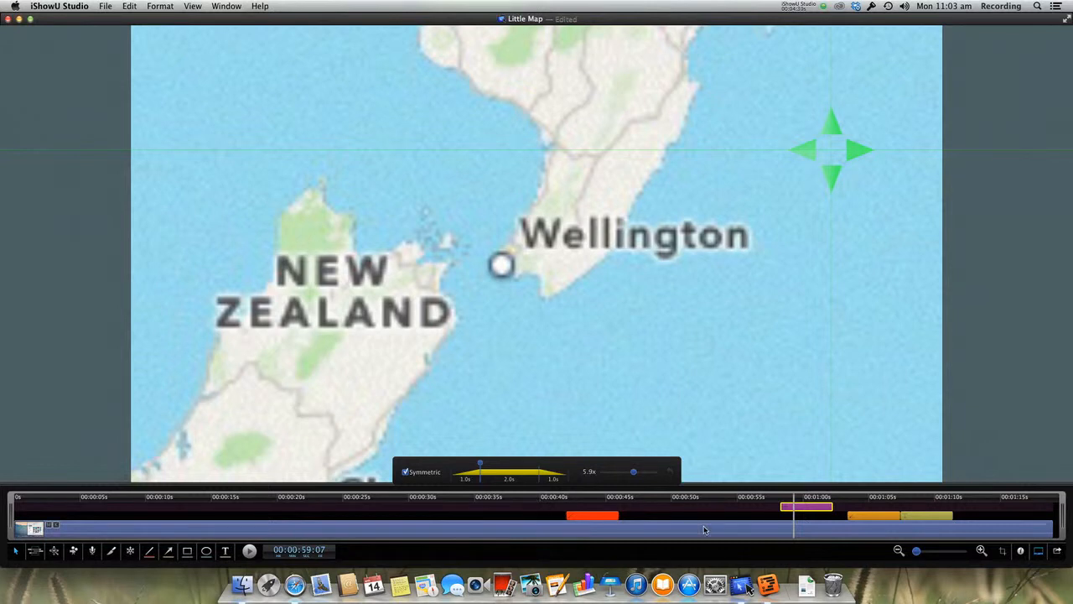
- Preview the closer Wellington zoom from just before the pan/zoom action
{"action": "left_click_drag", "start_coordinate": [778, 503], "coordinate": [772, 501]}
{"action": "key", "text": "space"}
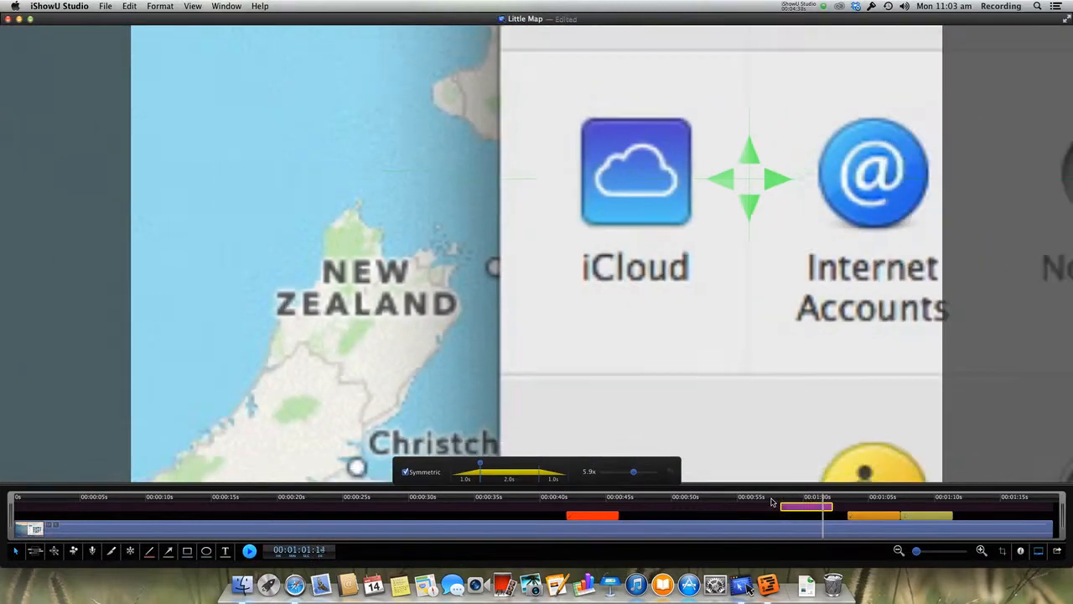
{"action": "key", "text": "space"}
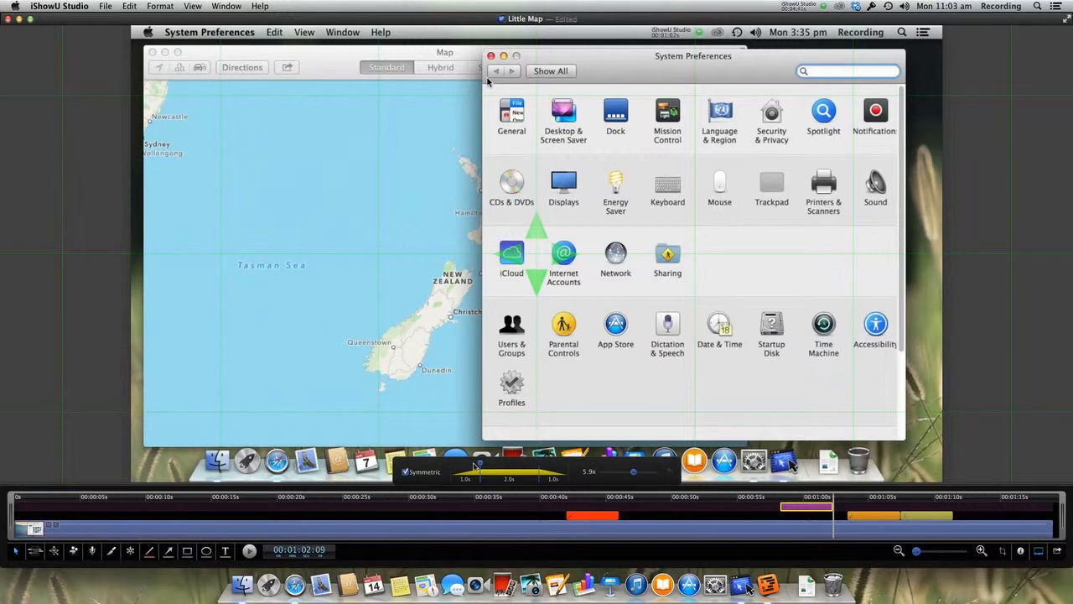
- At the third keyframe, turn off Symmetric, set the zoom to 3.1x and move the camera to frame Auckland and the upper North Island
{"action": "left_click", "coordinate": [541, 466]}
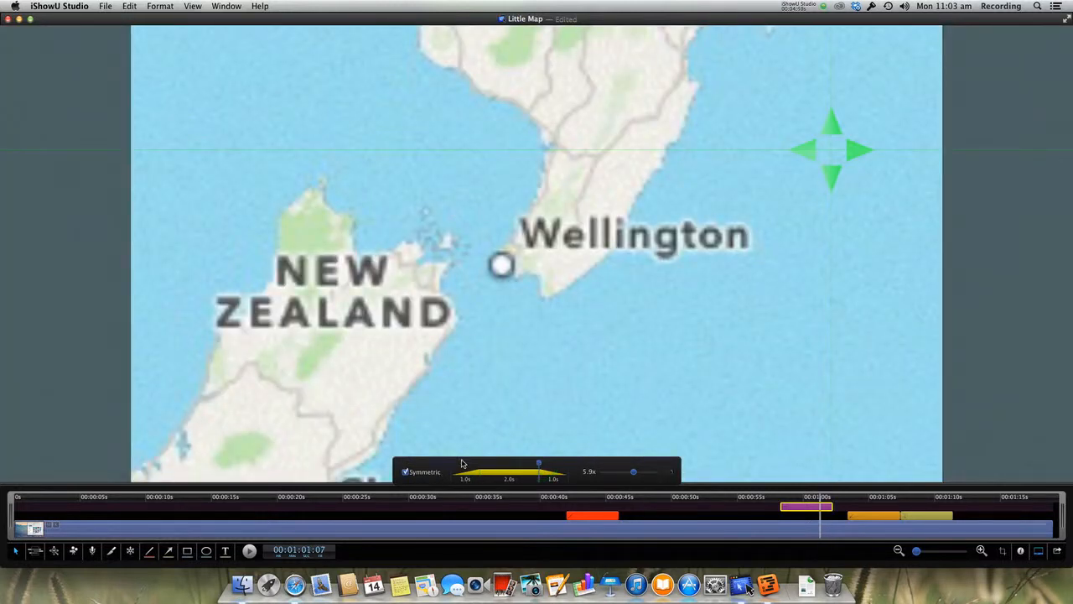
{"action": "left_click", "coordinate": [417, 475]}
{"action": "left_click_drag", "start_coordinate": [634, 475], "coordinate": [619, 472]}
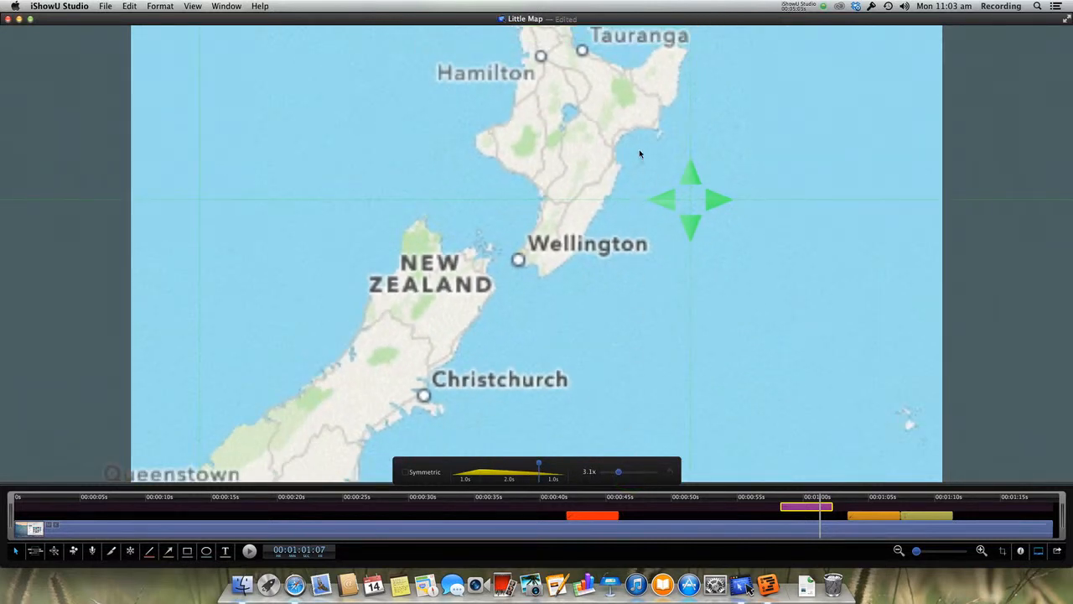
{"action": "left_click_drag", "start_coordinate": [639, 124], "coordinate": [628, 383]}
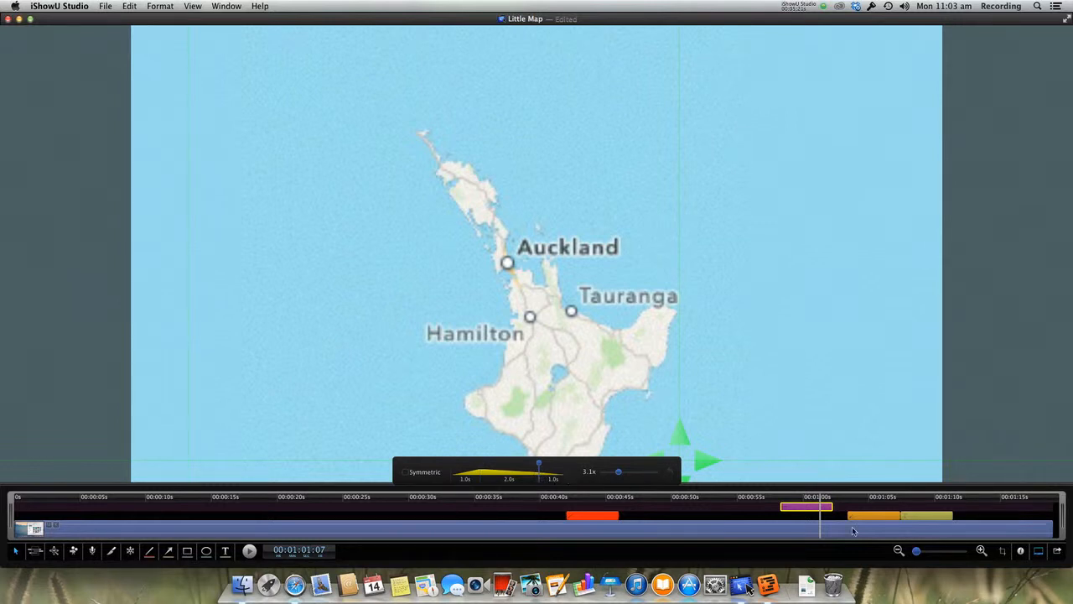
- Play back the pan/zoom from just before its start to preview the move from Wellington to Auckland
{"action": "left_click", "coordinate": [771, 499]}
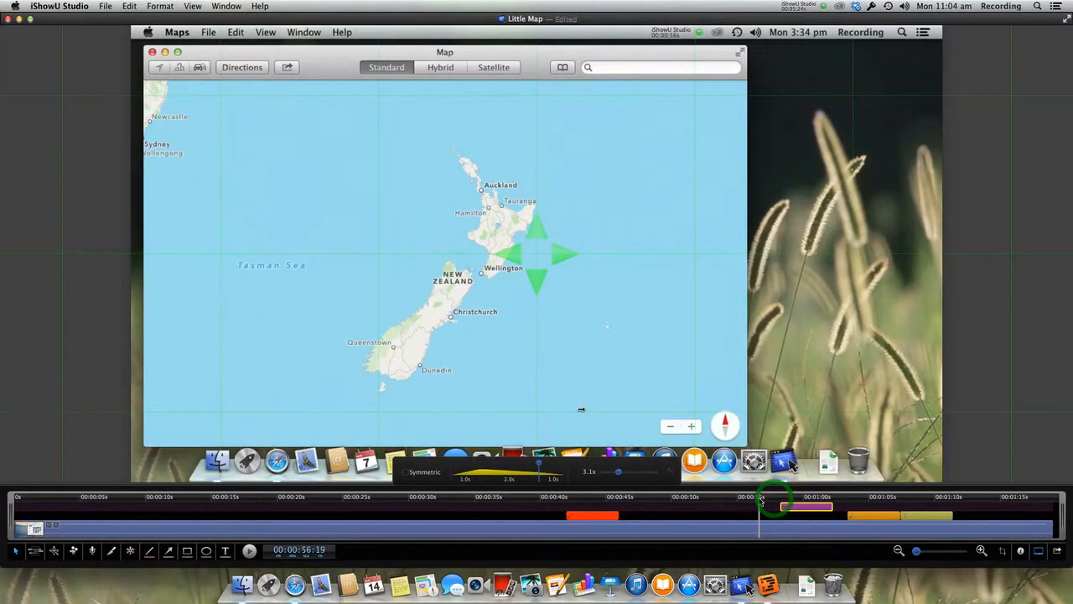
{"action": "key", "text": "space"}
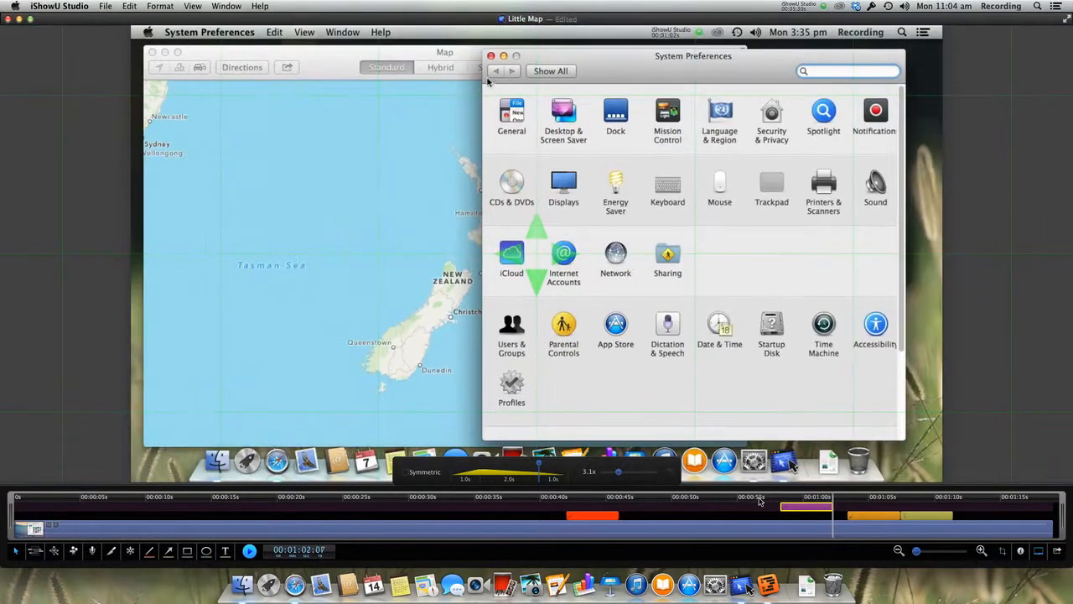
{"action": "key", "text": "space"}
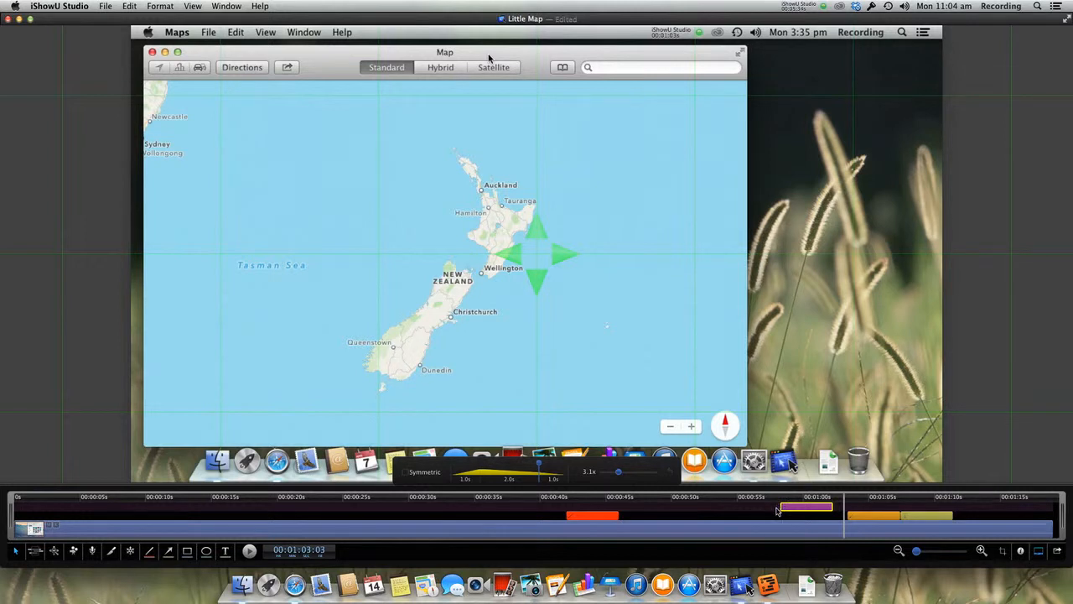
- Extend the pan/zoom action's start slightly earlier and shift its second keyframe later, giving a 2.5s zoom-in and a 0.8s pan
{"action": "mouse_move", "coordinate": [781, 509]}
{"action": "left_mouse_down"}
{"action": "mouse_move", "coordinate": [734, 509]}
{"action": "mouse_move", "coordinate": [793, 506]}
{"action": "mouse_move", "coordinate": [747, 506]}
{"action": "mouse_move", "coordinate": [778, 506]}
{"action": "left_mouse_up"}
{"action": "left_click", "coordinate": [491, 468]}
{"action": "left_click", "coordinate": [479, 467]}
{"action": "left_click", "coordinate": [478, 462]}
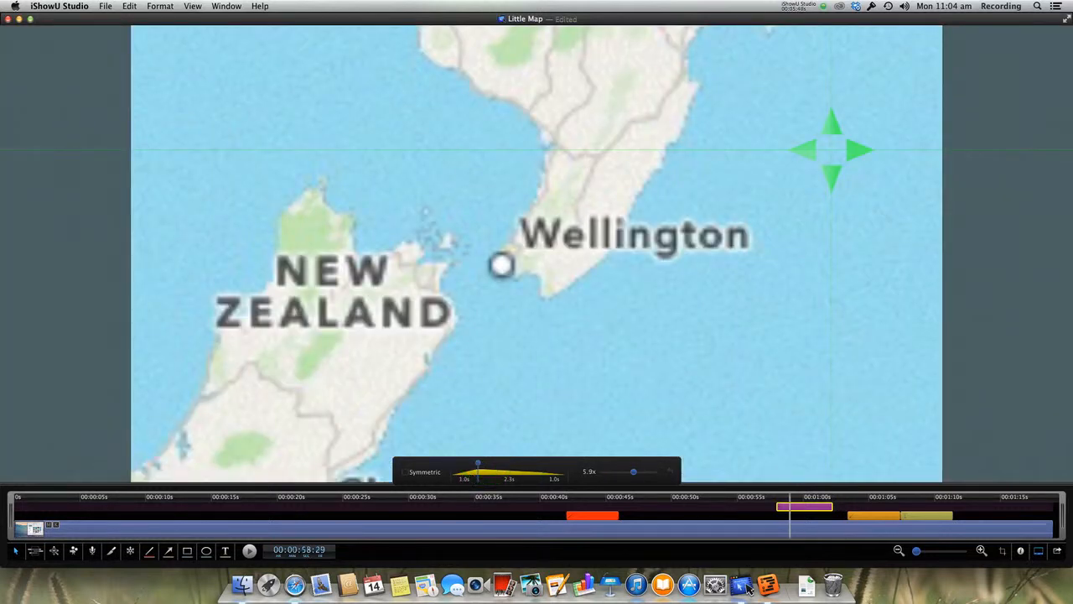
{"action": "left_click_drag", "start_coordinate": [478, 476], "coordinate": [518, 475]}
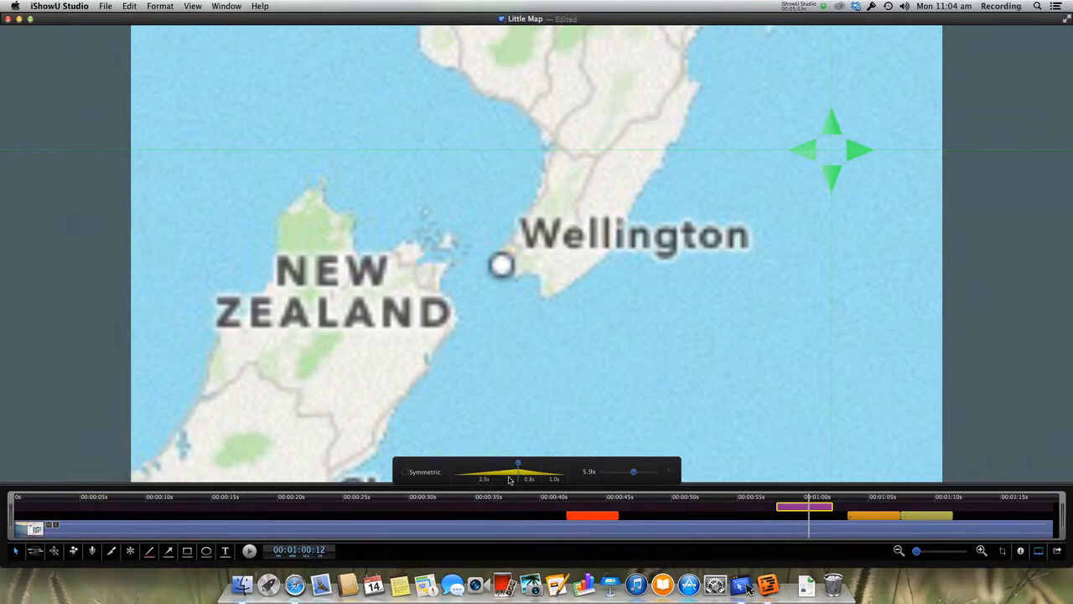
- Preview the retimed pan/zoom from just before its start until it has zoomed back out
{"action": "left_click", "coordinate": [770, 499]}
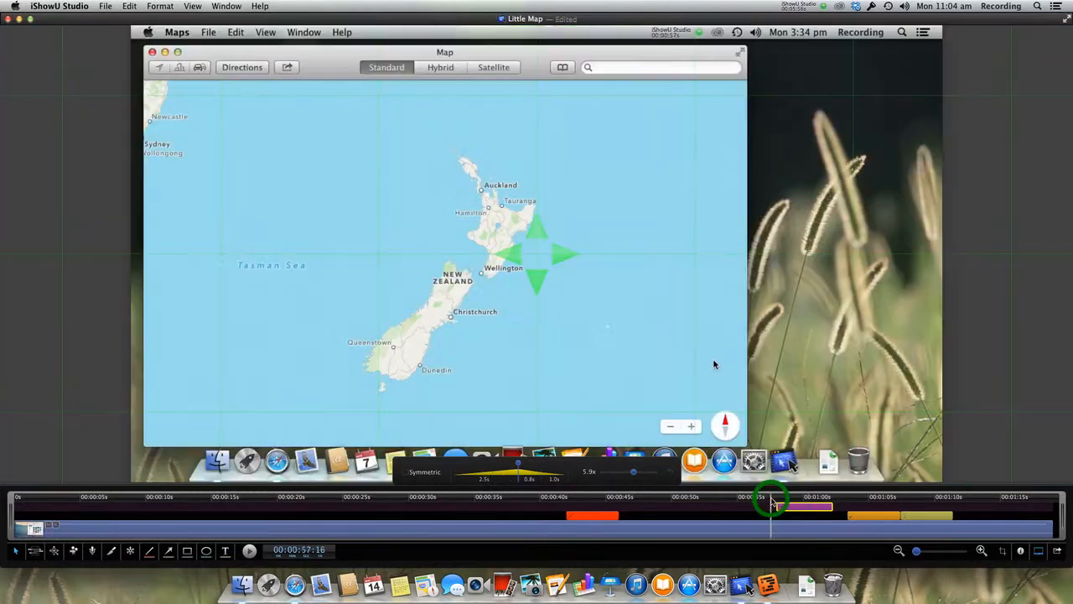
{"action": "key", "text": "space"}
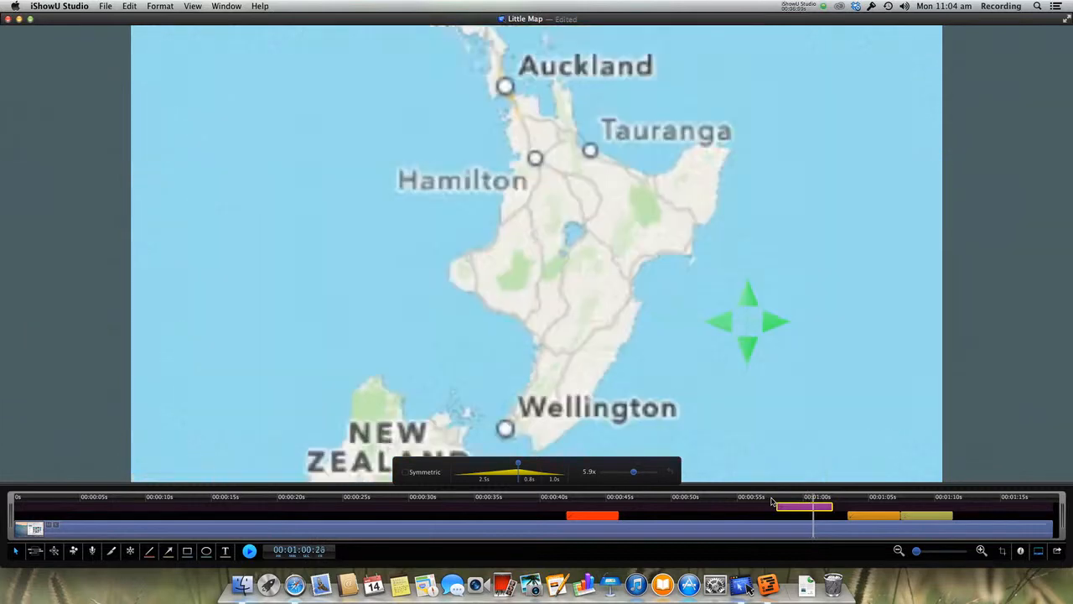
{"action": "key", "text": "space"}
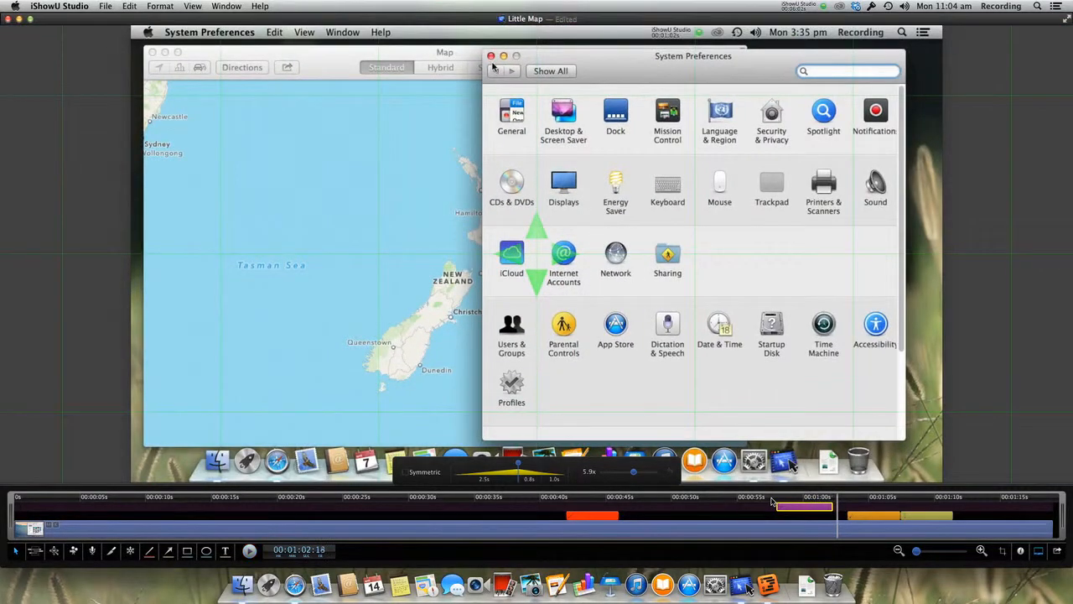